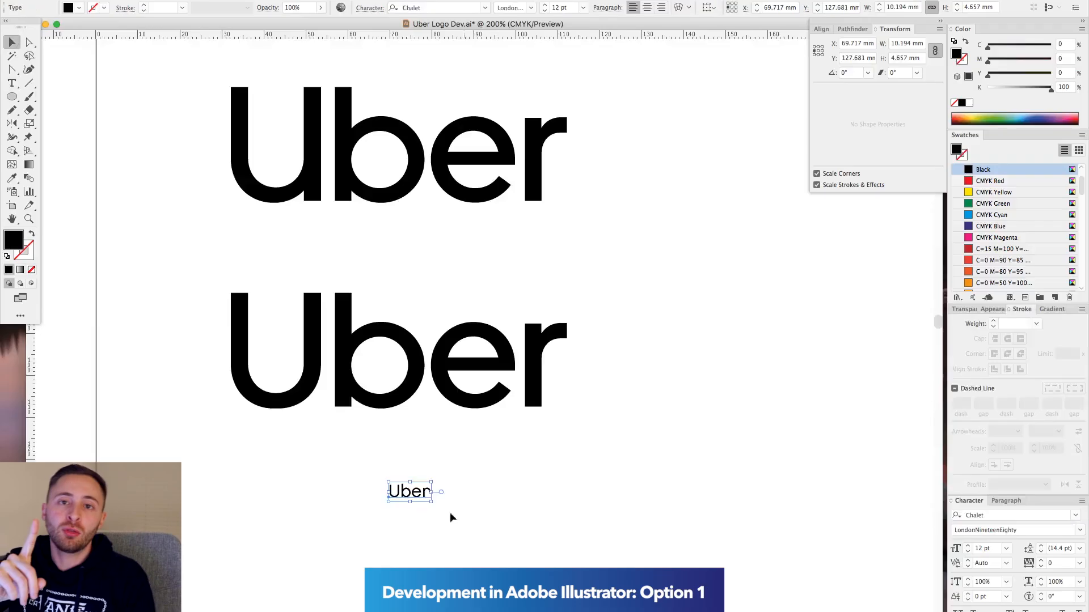
# Step: Enlarge the small Uber text and apply different Chalet font styles to its letters
pyautogui.click(1007, 548)
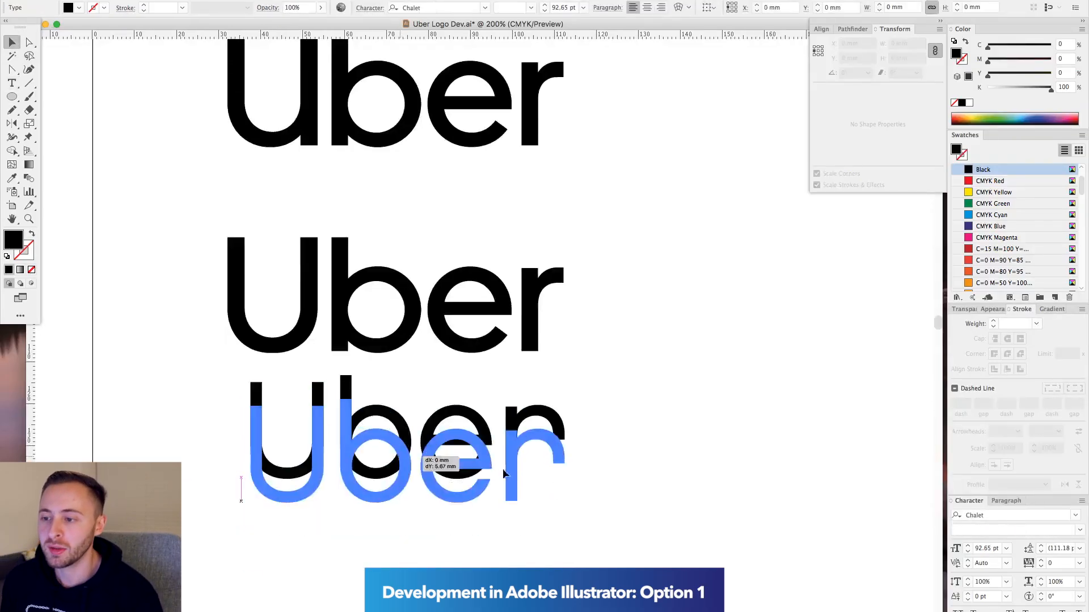
pyautogui.press('super+a')
pyautogui.click(1079, 530)
pyautogui.moveTo(334, 466); pyautogui.dragTo(592, 448)
pyautogui.click(1021, 468)
pyautogui.click(1080, 530)
pyautogui.click(1007, 468)
# Step: Change the Chalet style of the lower Uber text again, tighten its letter spacing and adjust its position
pyautogui.click(11, 42)
pyautogui.click(1080, 530)
pyautogui.click(1025, 444)
pyautogui.click(518, 437)
pyautogui.hotkey('alt', 'Left')
pyautogui.moveTo(413, 375); pyautogui.dragTo(413, 401)
# Step: Draw a rectangle over the Uber wordmark's letters and remove its fill
pyautogui.press('m')
pyautogui.moveTo(243, 305); pyautogui.dragTo(452, 339)
pyautogui.press('/')
pyautogui.press('v')
pyautogui.scroll(-2, 327, 442)
# Step: Set the remaining letters of the lower Uber wordmark to a heavier Chalet style, NewYorkNineteenSixty
pyautogui.press('t')
pyautogui.moveTo(341, 421); pyautogui.dragTo(381, 421)
pyautogui.click(1079, 530)
pyautogui.click(1014, 467)
pyautogui.moveTo(302, 426); pyautogui.dragTo(327, 426)
pyautogui.click(1080, 530)
pyautogui.click(1004, 469)
pyautogui.click(11, 43)
pyautogui.click(340, 452)
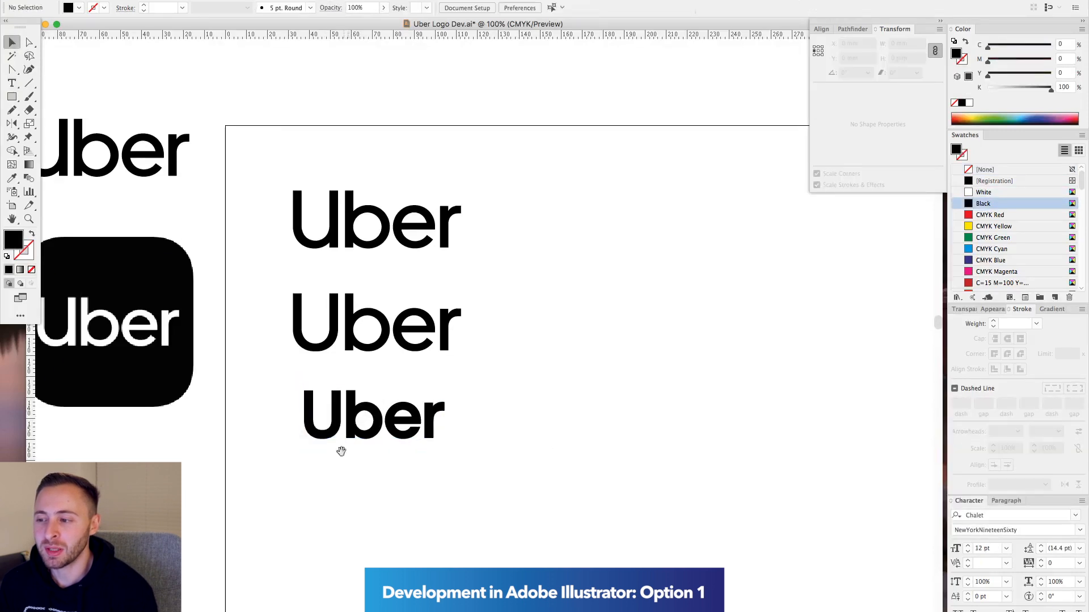
# Step: Align the bold Uber wordmark under the two lighter ones and scale it to the same width
pyautogui.scroll(3, 341, 448)
pyautogui.moveTo(255, 389); pyautogui.dragTo(401, 461)
pyautogui.moveTo(359, 421); pyautogui.dragTo(363, 418)
pyautogui.press('v')
pyautogui.moveTo(470, 455); pyautogui.dragTo(506, 455)
pyautogui.click(526, 469)
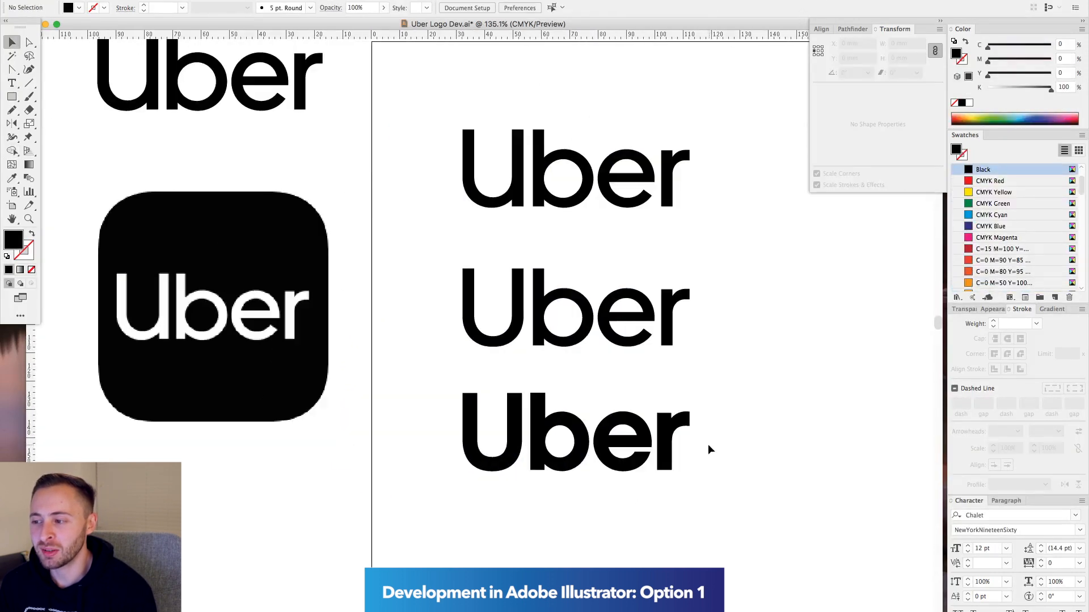
# Step: Draw rectangles over the Uber reference artwork with the Rectangle tool
pyautogui.press('m')
pyautogui.moveTo(260, 192); pyautogui.dragTo(541, 503)
pyautogui.moveTo(328, 181); pyautogui.dragTo(414, 399)
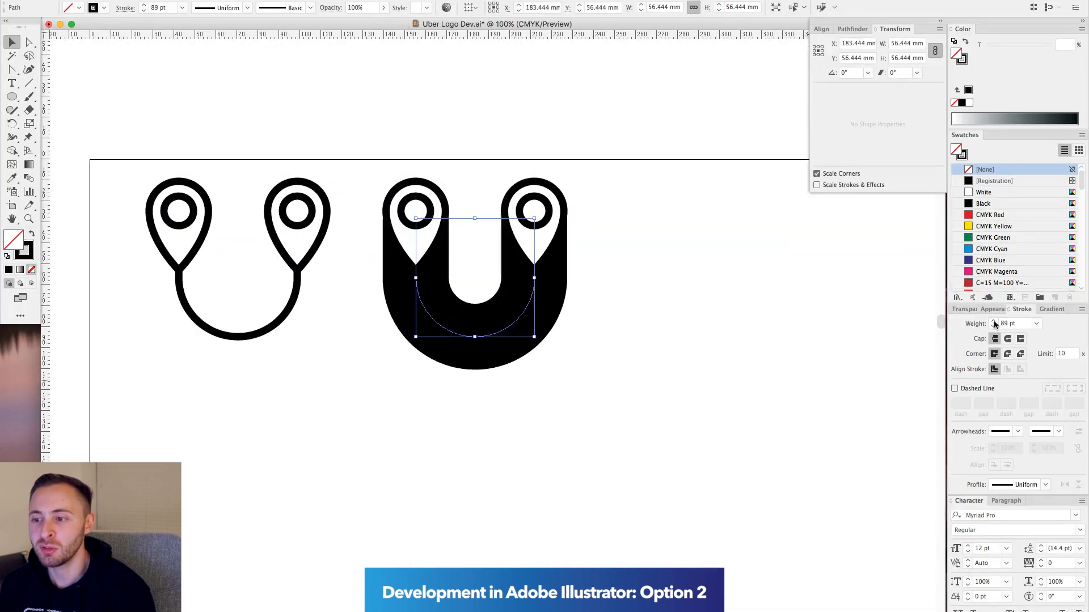
# Step: Select the upper part of the solid U mark with its two location pins
pyautogui.moveTo(408, 253); pyautogui.dragTo(689, 359)
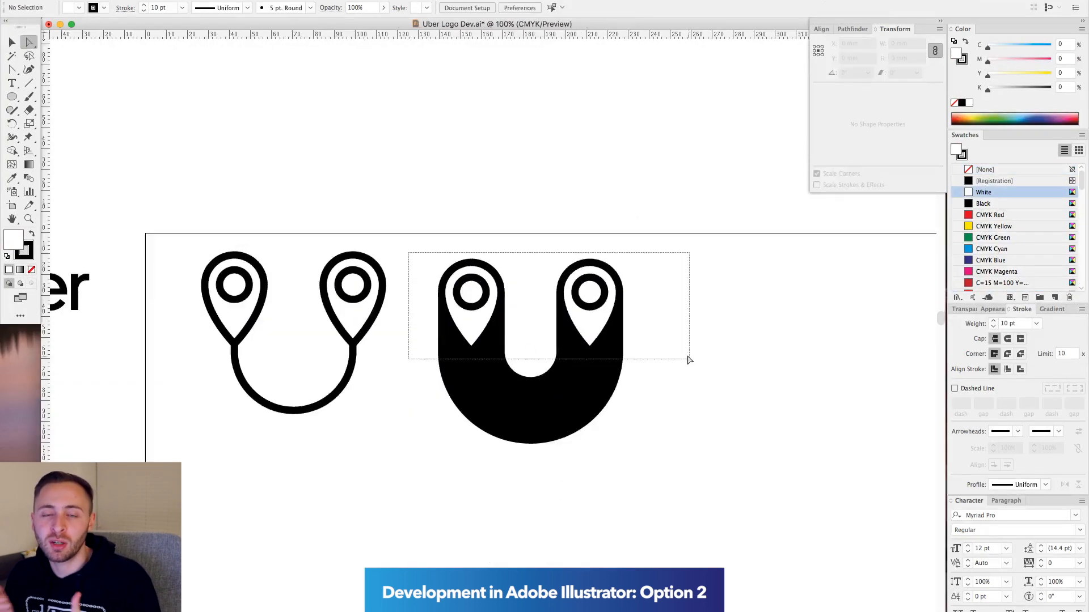
pyautogui.press('v')
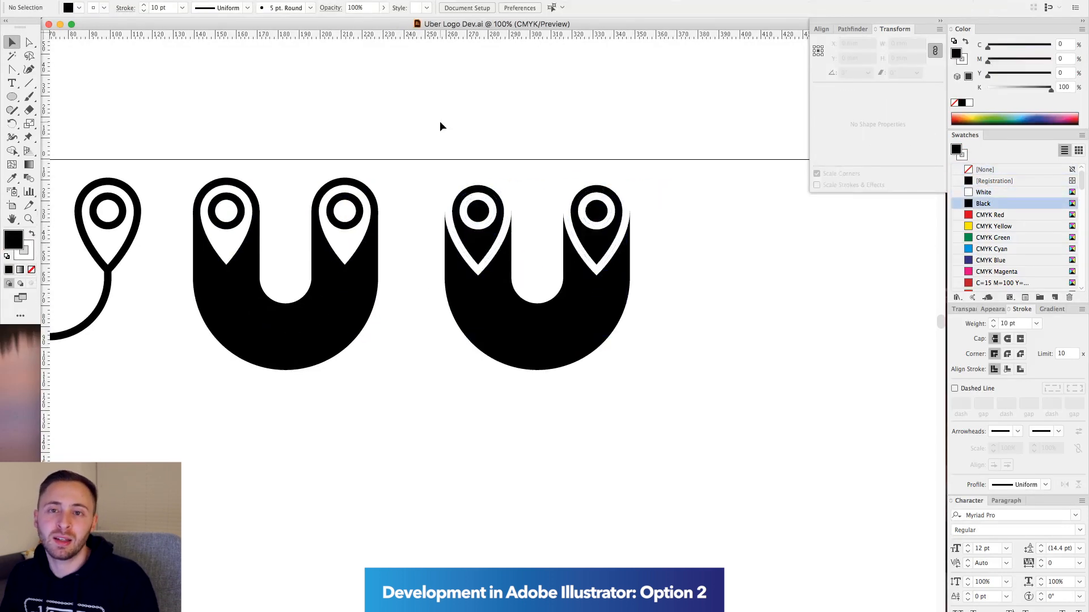
pyautogui.hscroll(2, 440, 121)
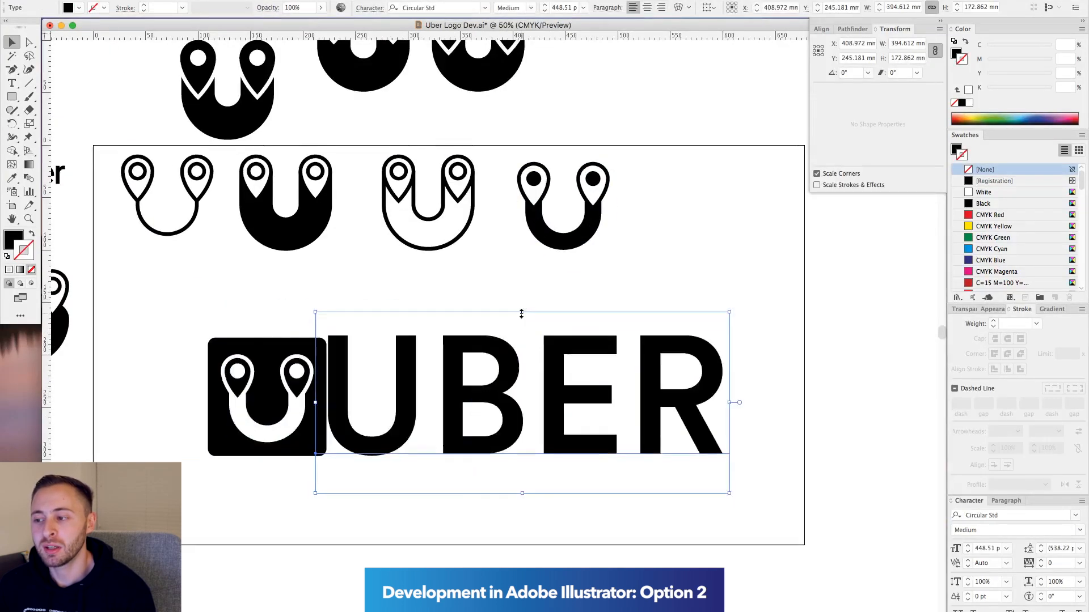
# Step: Reposition the UBER wordmark beside the square pin icon and select the logo artwork
pyautogui.moveTo(396, 391); pyautogui.dragTo(336, 380)
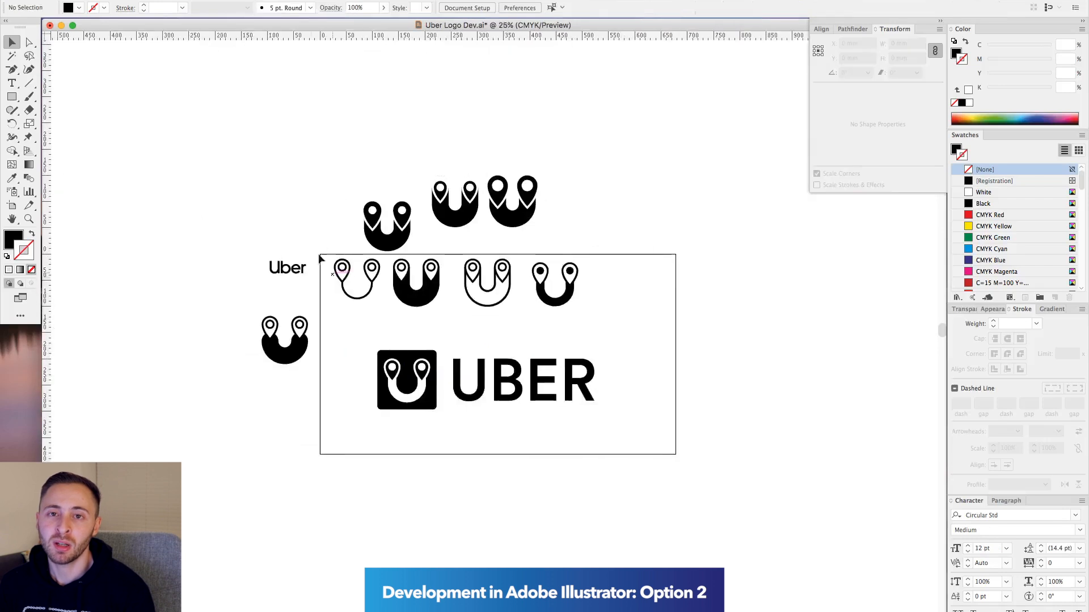
pyautogui.moveTo(207, 192); pyautogui.dragTo(564, 391)
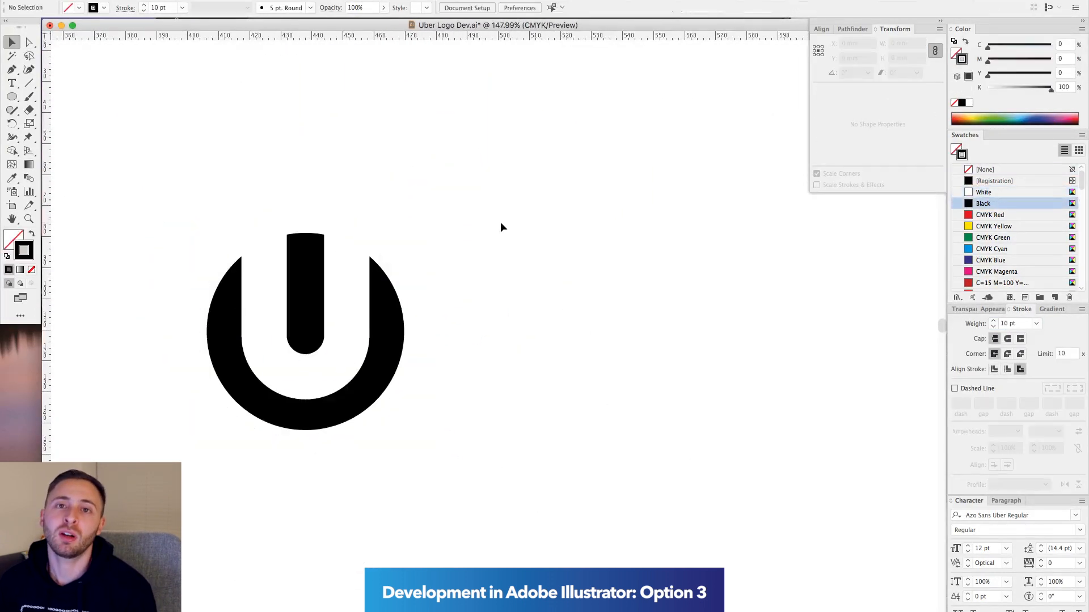
# Step: Draw an ellipse on the gridded artboard with the Ellipse tool
pyautogui.moveTo(12, 96); pyautogui.dragTo(62, 126)
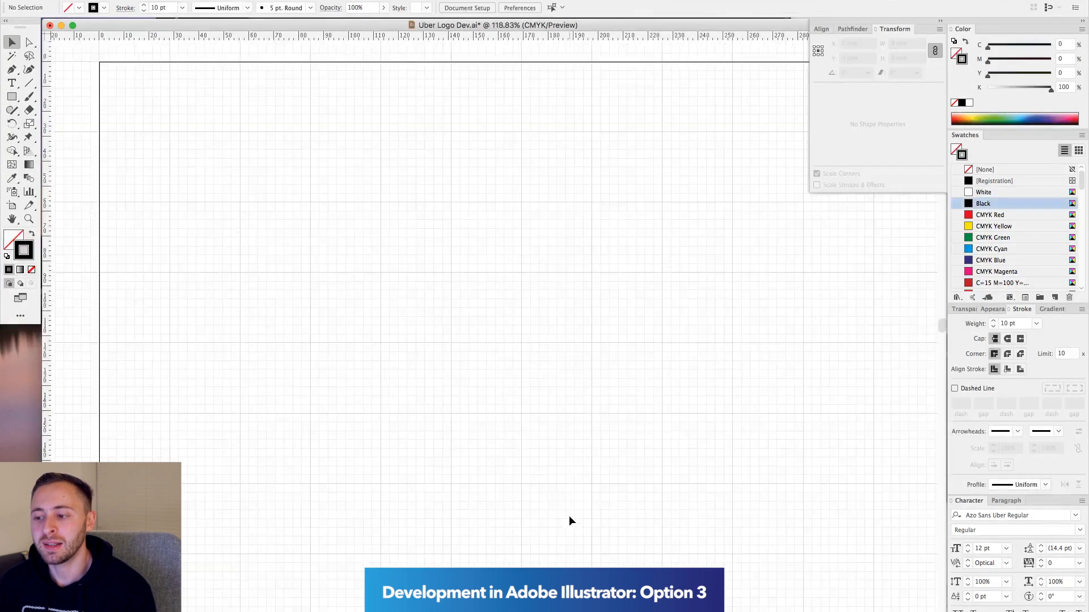
pyautogui.moveTo(397, 134); pyautogui.dragTo(515, 267)
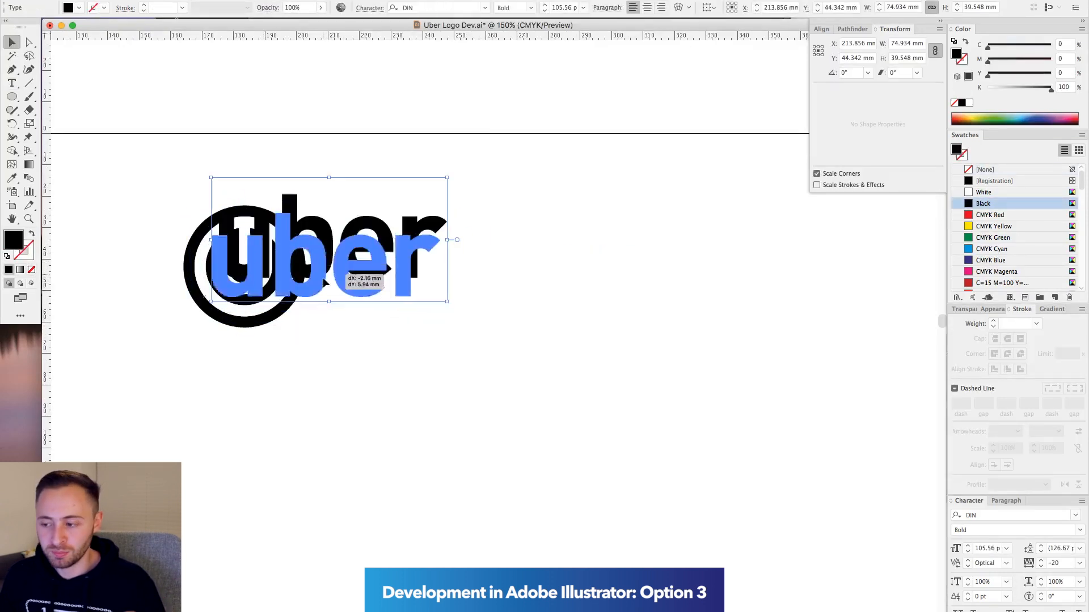
# Step: Reposition the DIN Bold Uber wordmark relative to the circular power-button icon
pyautogui.moveTo(315, 269); pyautogui.dragTo(327, 337)
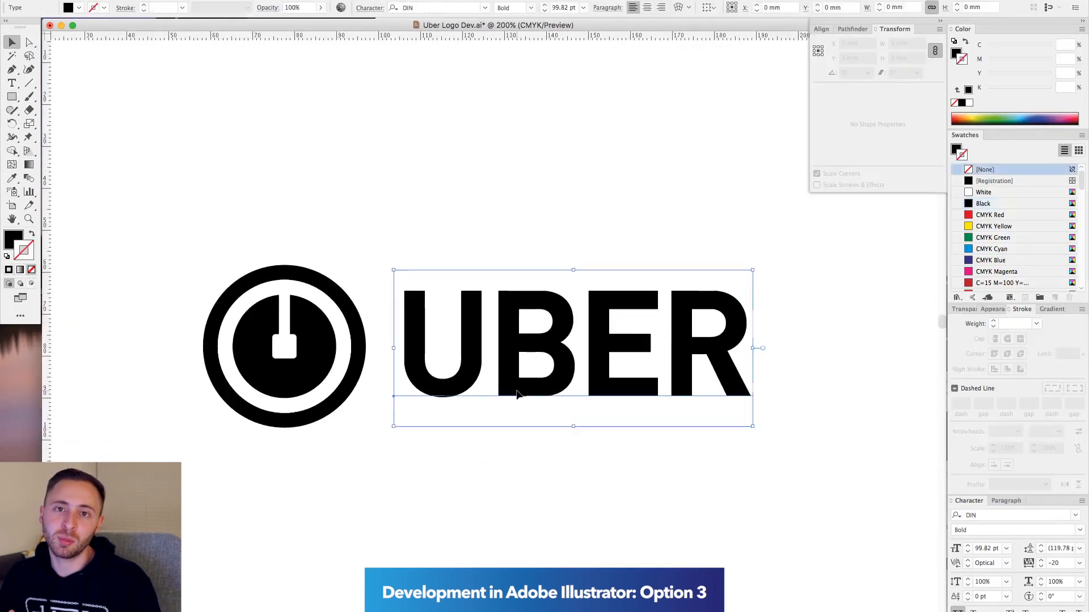
pyautogui.moveTo(479, 356); pyautogui.dragTo(319, 355)
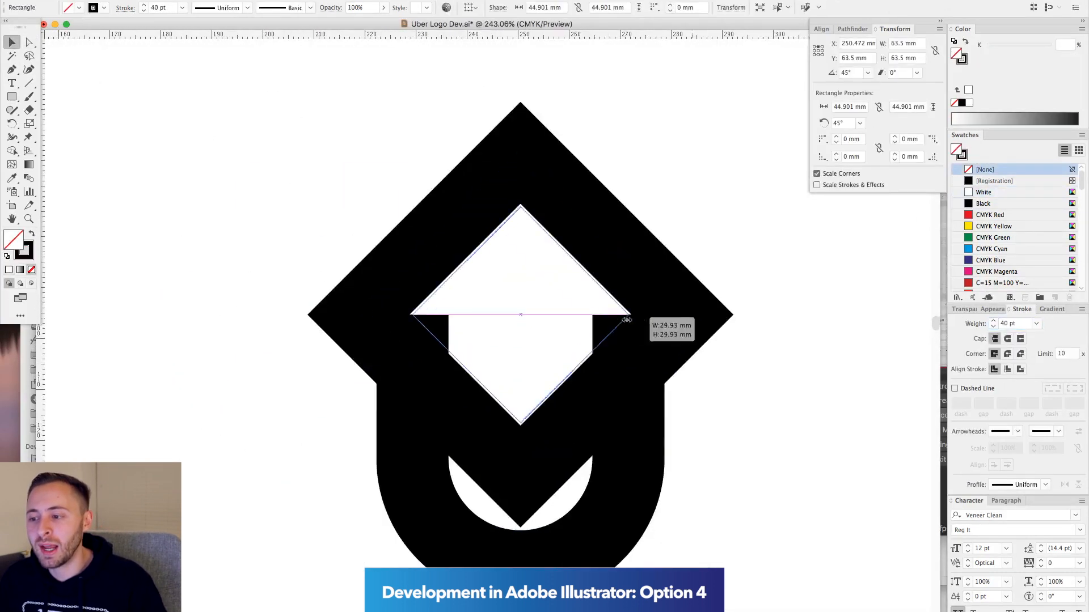
# Step: Set the diamond outline's stroke weight to 20 pt and select the arrow tip above the U
pyautogui.write('20')
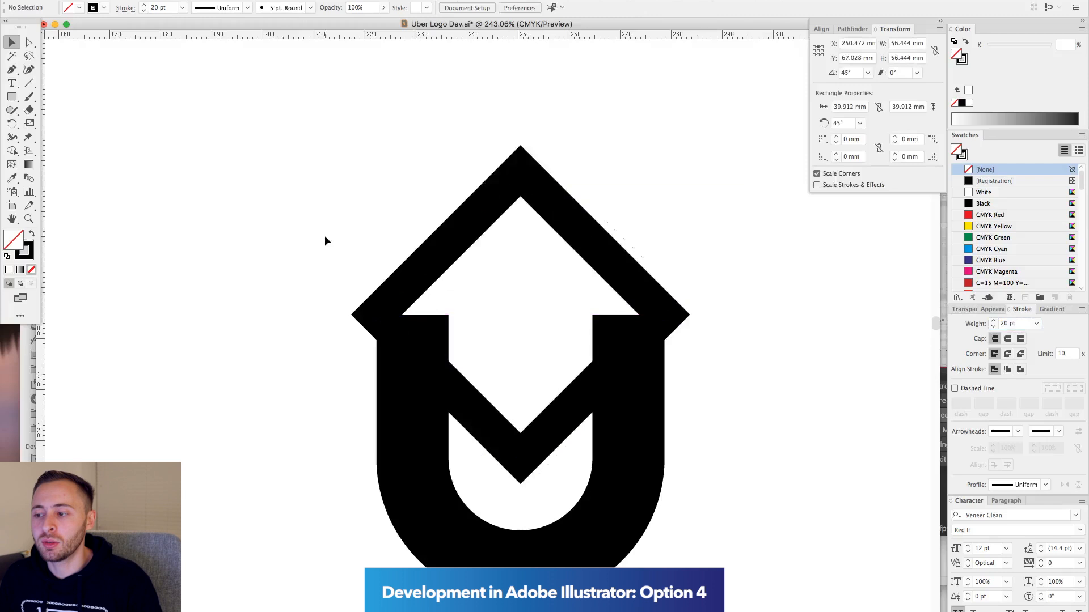
pyautogui.moveTo(426, 135); pyautogui.dragTo(571, 199)
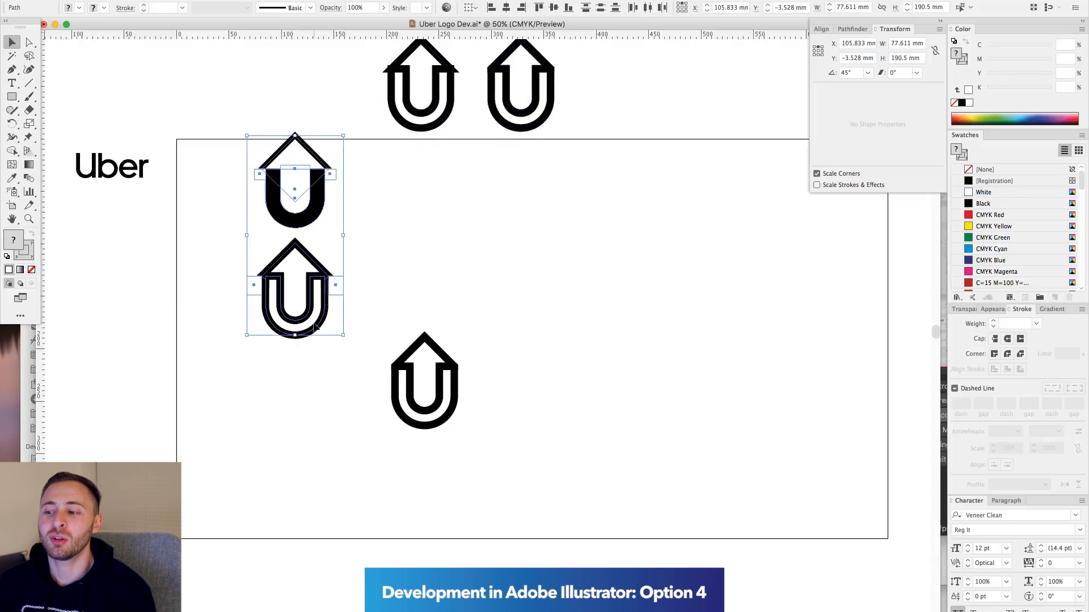
# Step: Select the outlined arrow-and-U mark with rounded shoulders and move it horizontally towards the middle of the artboard
pyautogui.moveTo(231, 297); pyautogui.dragTo(292, 334)
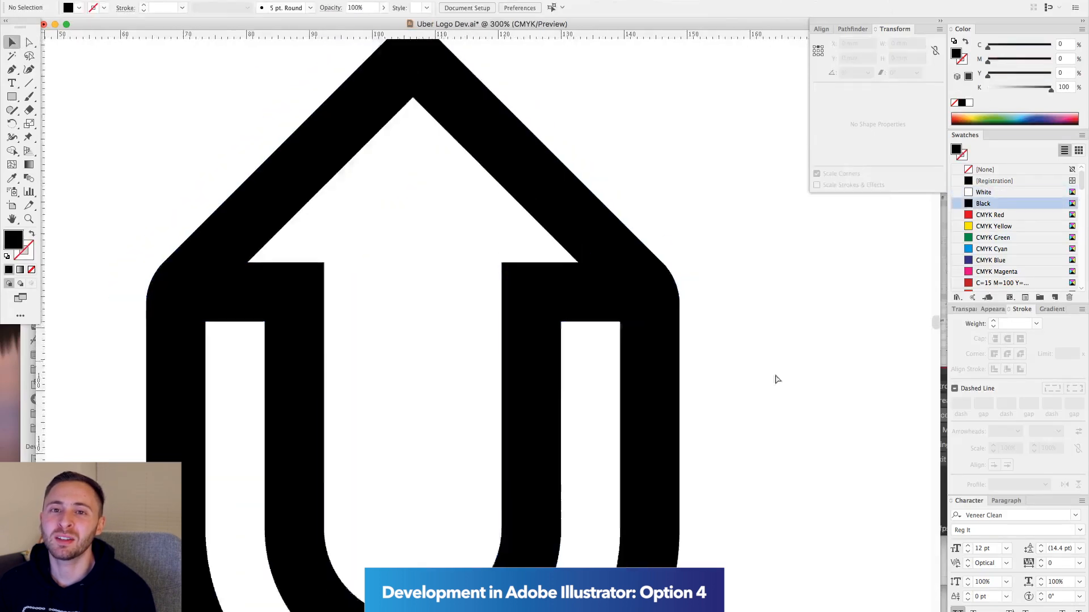
pyautogui.scroll(-3, 272, 301)
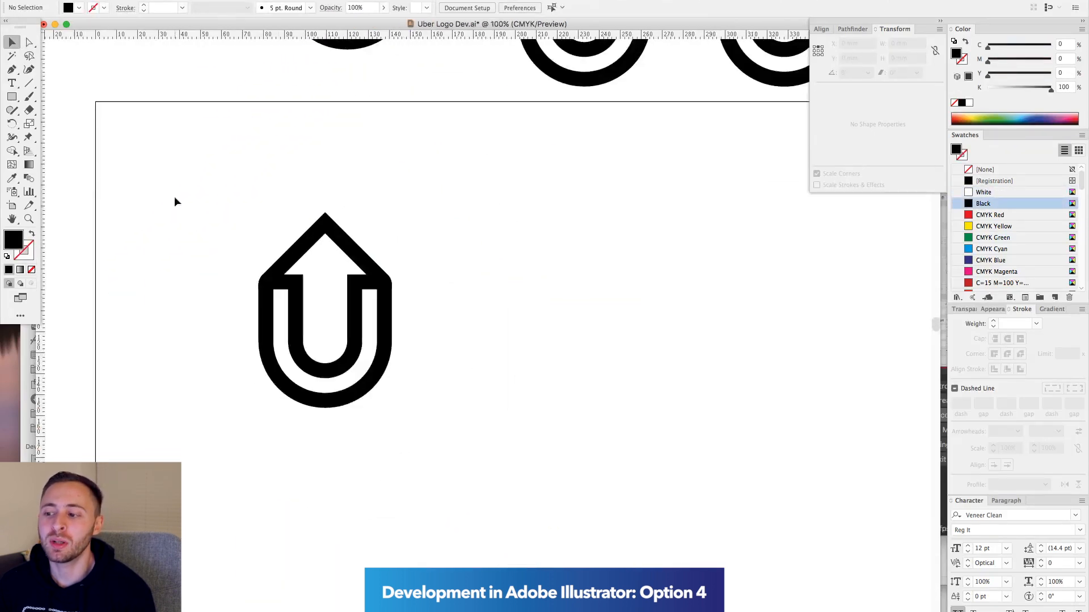
pyautogui.moveTo(175, 202); pyautogui.dragTo(400, 417)
pyautogui.moveTo(384, 341); pyautogui.dragTo(547, 347)
# Step: Add the text UBER beneath the arrow-and-U mark, set it in Cera Black and enlarge it
pyautogui.press('t')
pyautogui.click(446, 476)
pyautogui.write('u')
pyautogui.click(1009, 516)
pyautogui.write('cera')
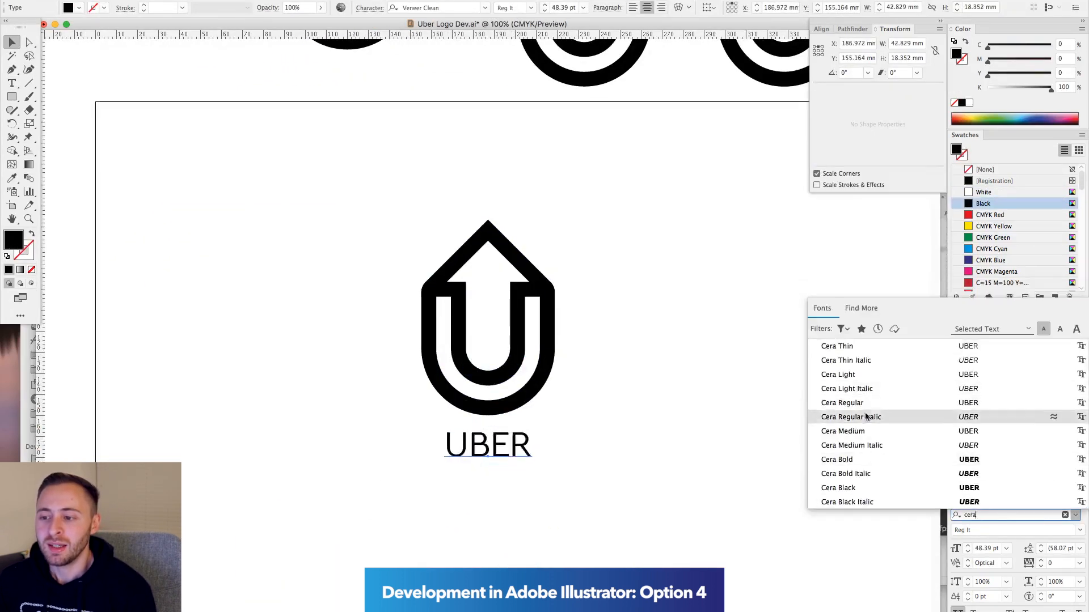
pyautogui.click(856, 488)
pyautogui.moveTo(533, 465); pyautogui.dragTo(554, 475)
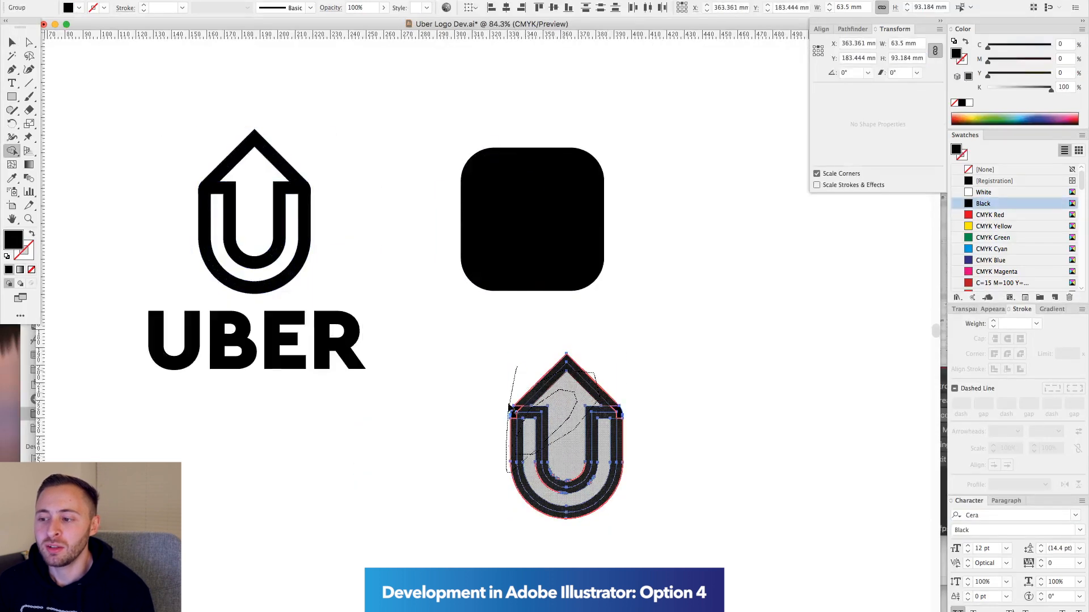
# Step: Merge the regions of the copied arrow mark with the Shape Builder and show the Pathfinder operations
pyautogui.moveTo(712, 540); pyautogui.dragTo(713, 540)
pyautogui.click(853, 29)
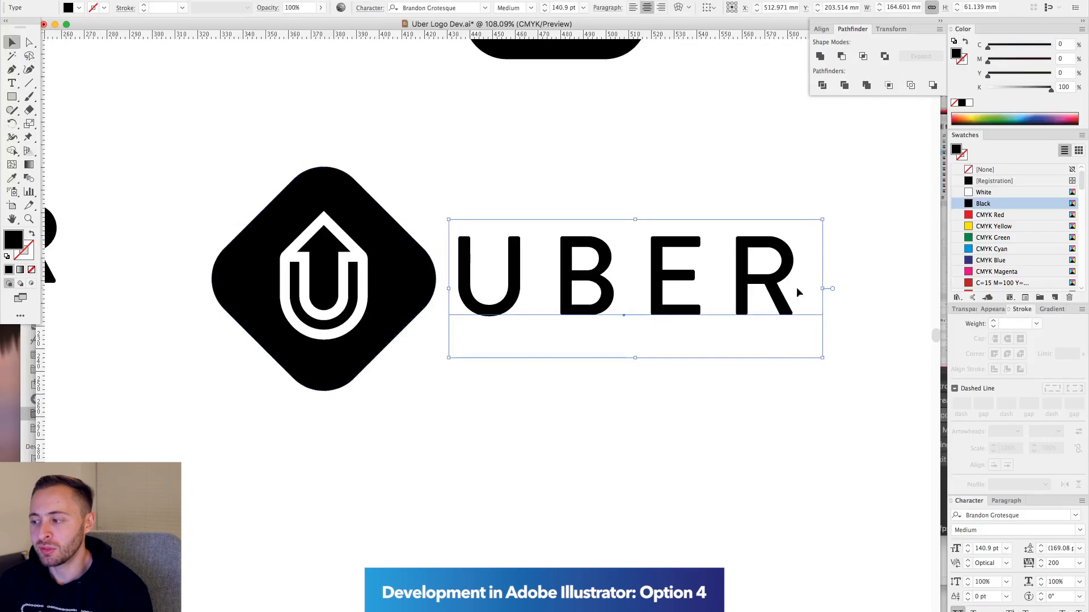
# Step: Move the Brandon Grotesque UBER wordmark below the rounded diamond icon
pyautogui.moveTo(796, 292); pyautogui.dragTo(501, 372)
pyautogui.moveTo(246, 124); pyautogui.dragTo(382, 251)
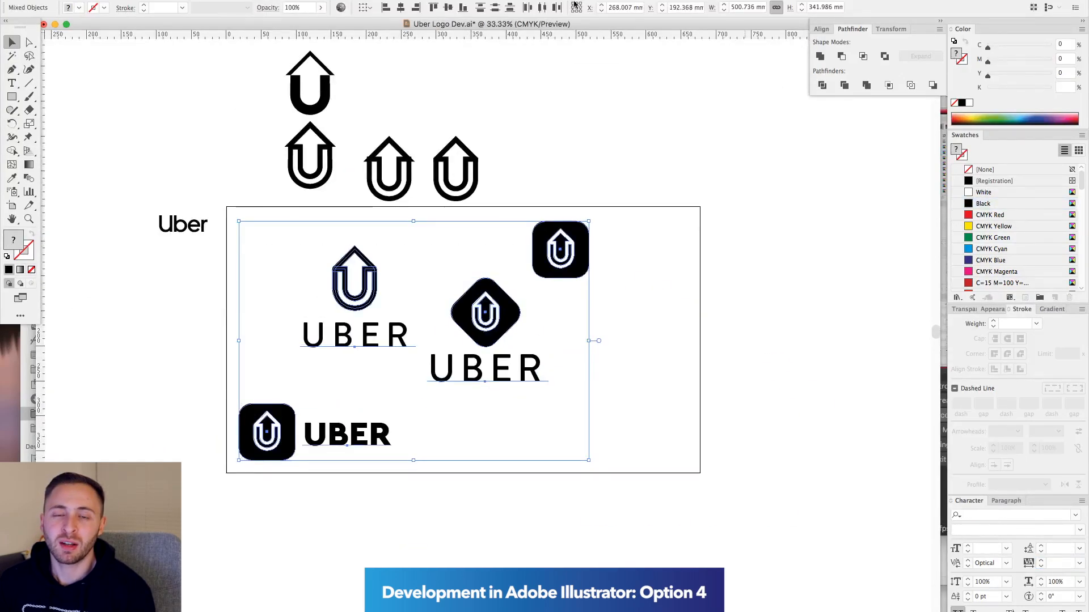
pyautogui.click(437, 348)
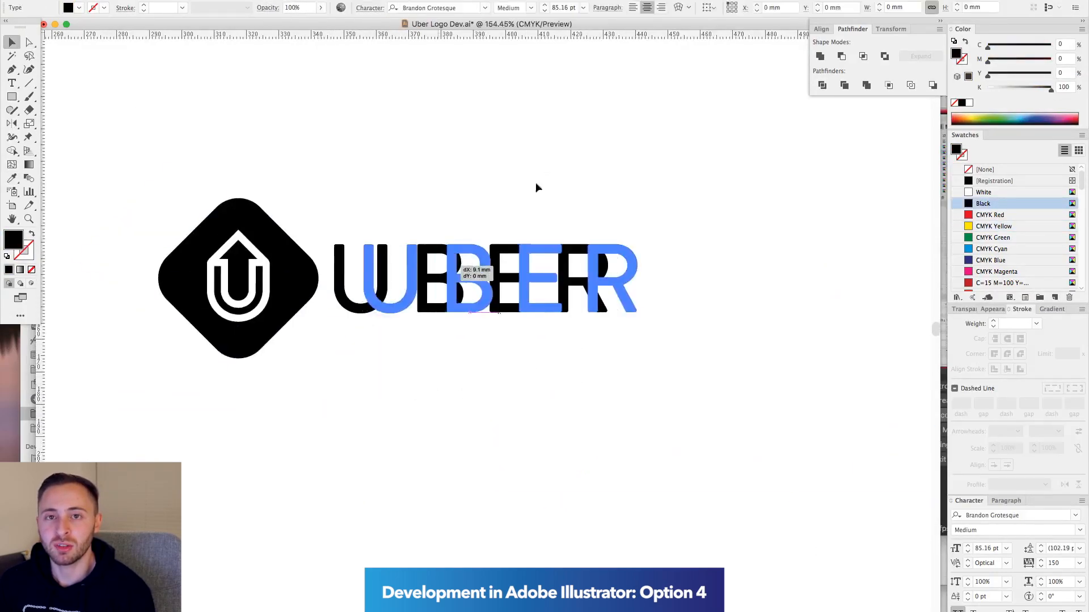
# Step: Try the Code Light typeface on the UBER wordmark beside the diamond icon
pyautogui.click(1075, 515)
pyautogui.scroll(-5, 841, 440)
pyautogui.scroll(-12, 842, 440)
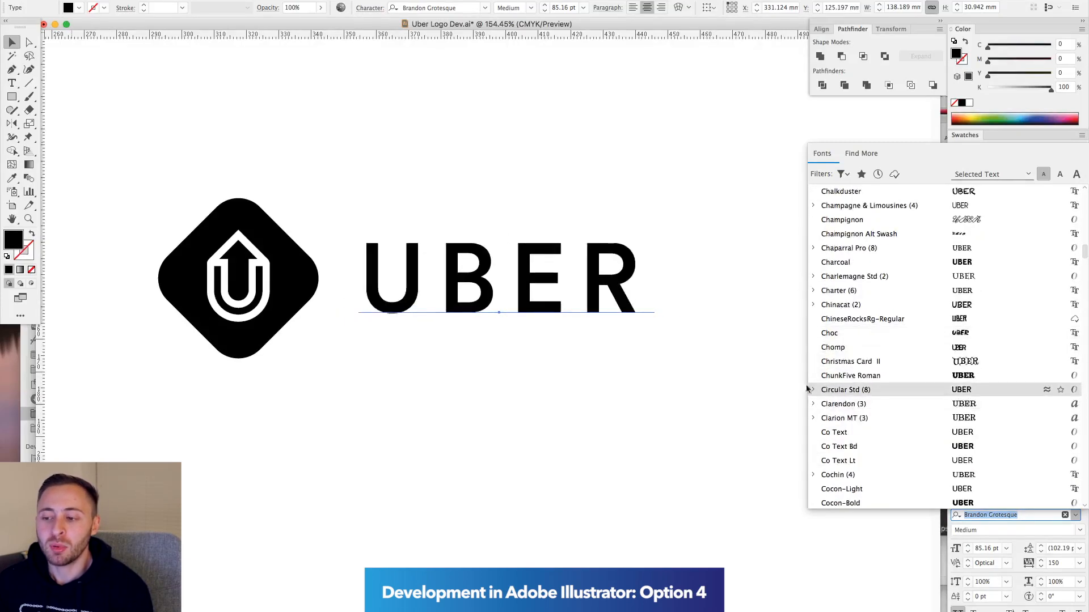
pyautogui.click(834, 419)
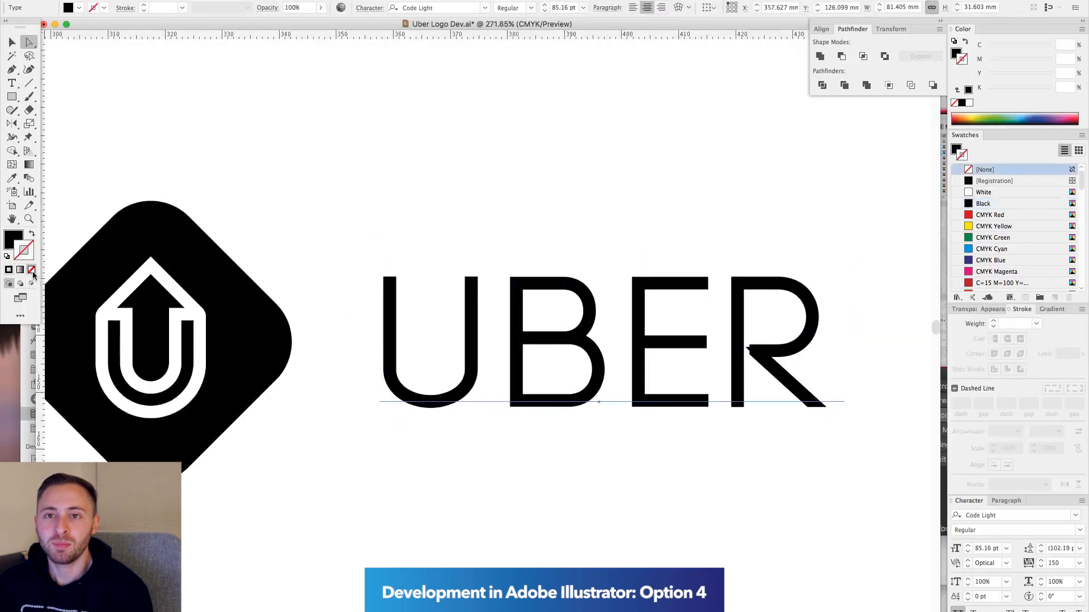
# Step: Set the UBER wordmark in Effra Heavy and reposition it next to the diamond icon
pyautogui.click(1075, 515)
pyautogui.scroll(-3, 865, 336)
pyautogui.scroll(-1, 864, 335)
pyautogui.click(813, 433)
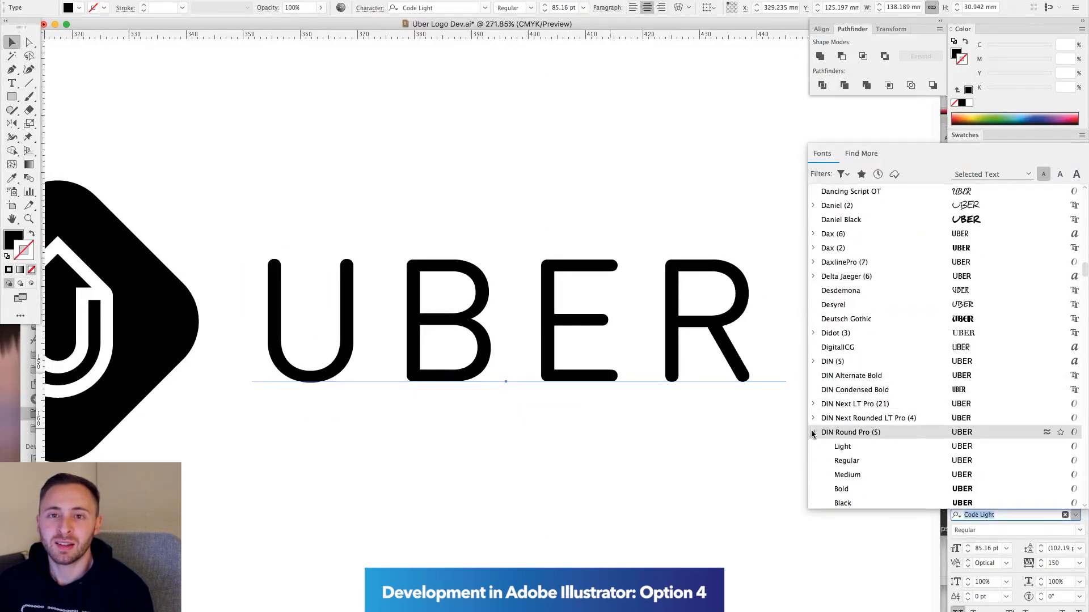
pyautogui.click(813, 403)
pyautogui.scroll(-12, 875, 278)
pyautogui.click(786, 302)
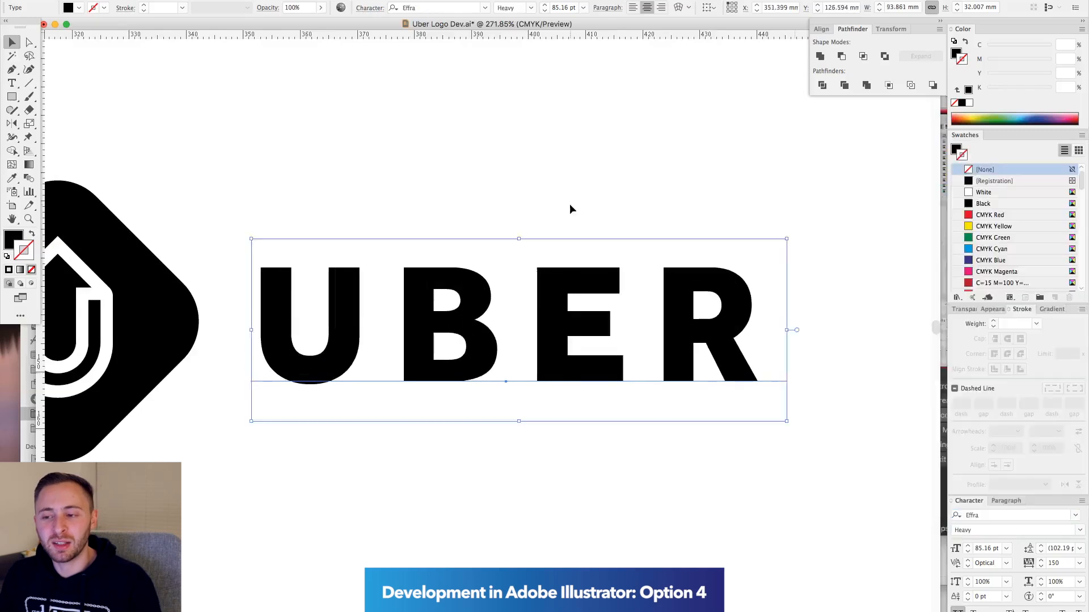
pyautogui.moveTo(582, 351); pyautogui.dragTo(276, 476)
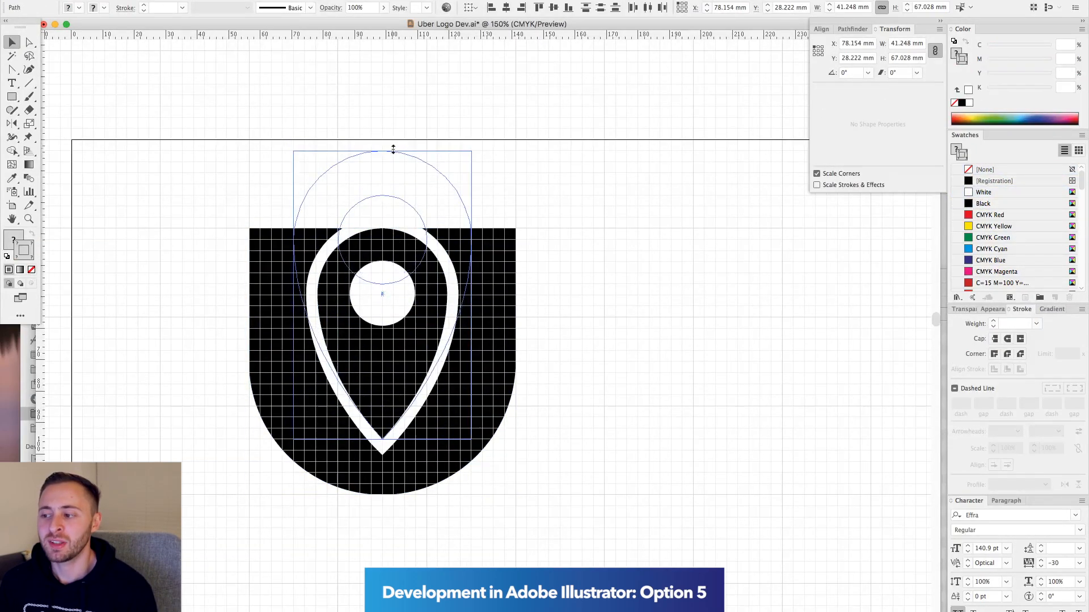
# Step: Round the upper corners of the U shape behind the location pin and select the finished mark
pyautogui.click(385, 375)
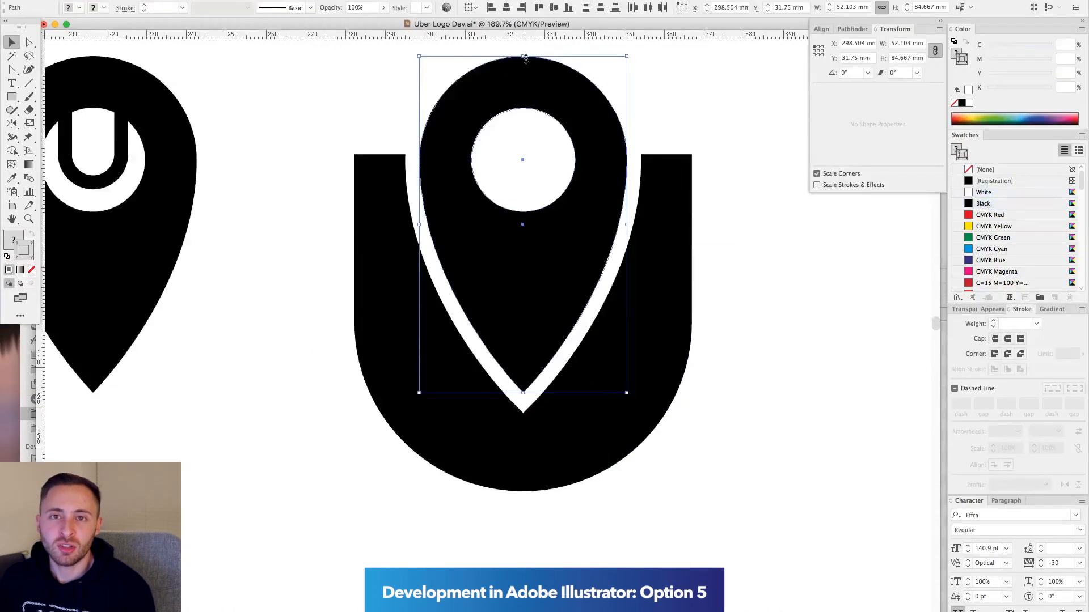
pyautogui.click(362, 165)
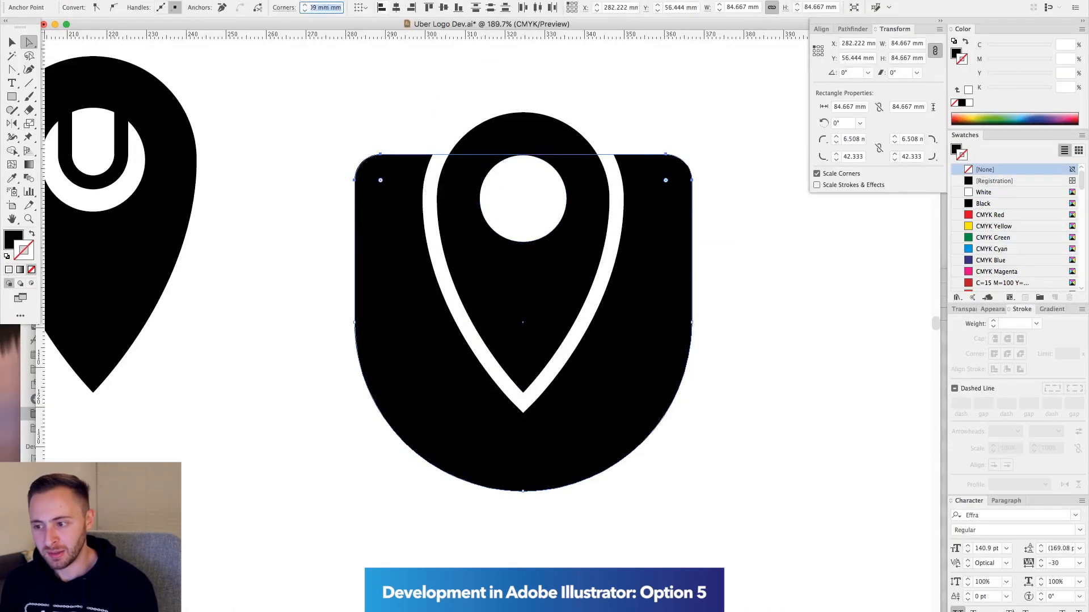
pyautogui.press('v')
pyautogui.press('super+minus')
pyautogui.press('super+minus')
pyautogui.press('super+minus')
pyautogui.press('super+minus')
pyautogui.moveTo(447, 232); pyautogui.dragTo(604, 399)
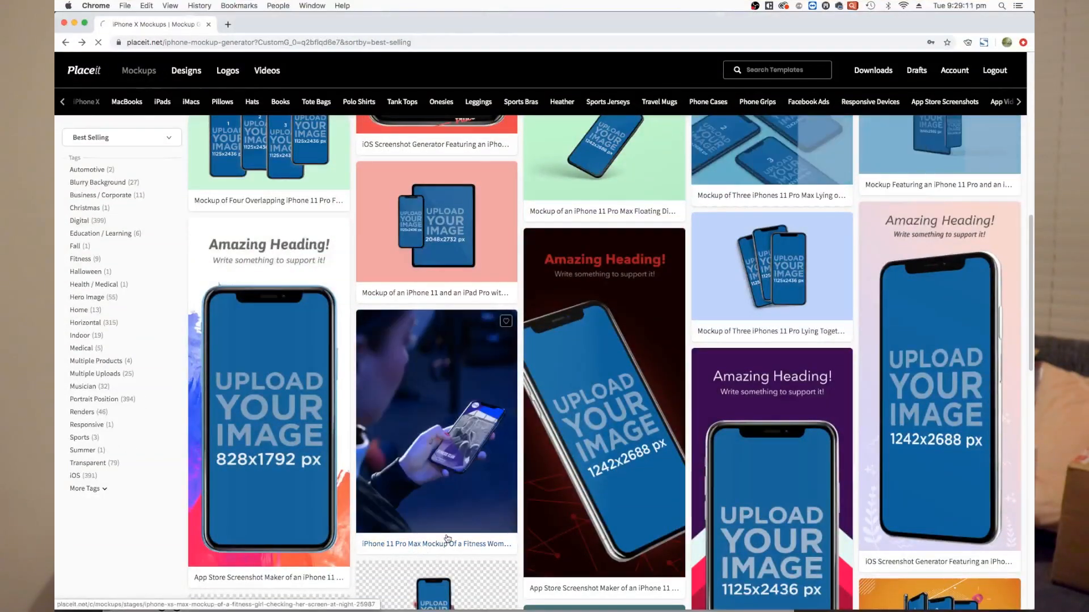
# Step: On Placeit, open the iPhone 11 Pro Max fitness woman mockup and upload and crop a logo image for its screen
pyautogui.click(448, 539)
pyautogui.click(97, 234)
pyautogui.doubleClick(622, 102)
pyautogui.click(517, 565)
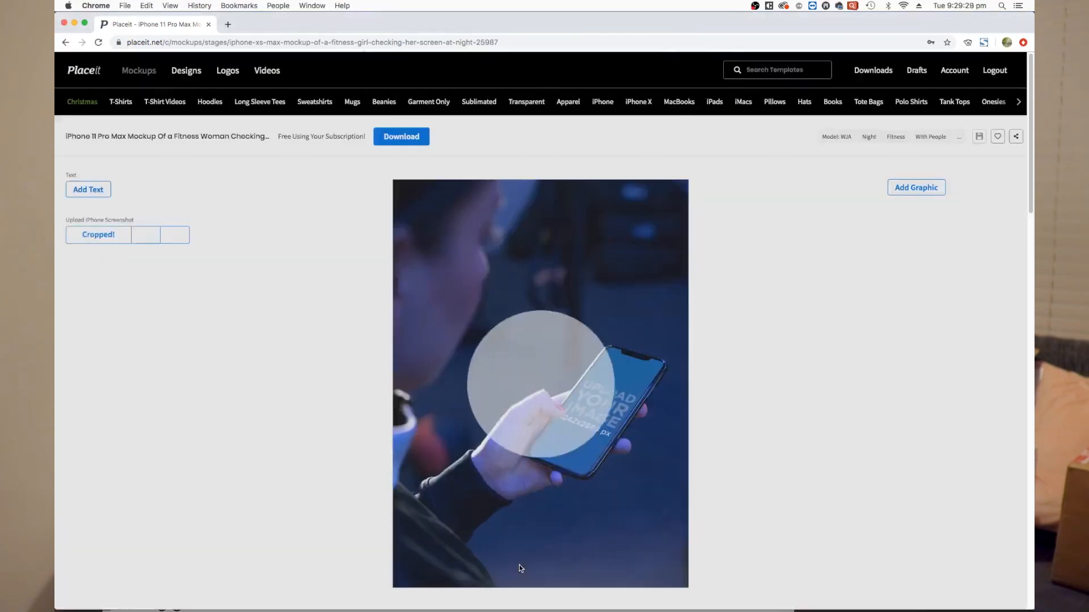
# Step: Download the finished phone mockup as a high-resolution PNG
pyautogui.click(399, 116)
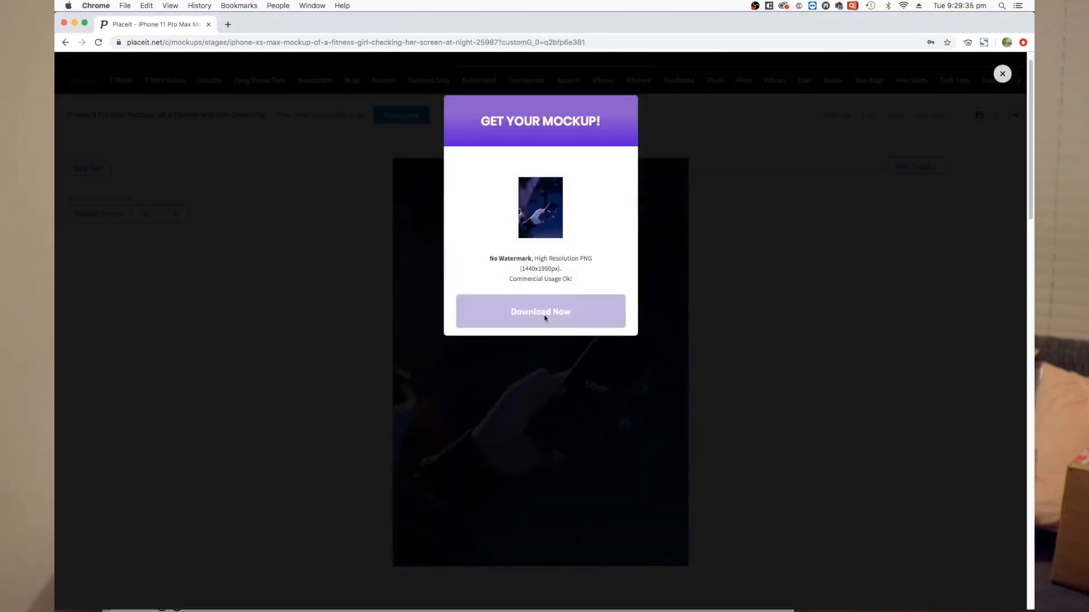
pyautogui.click(544, 319)
# Step: Replace the phone screen image with another cropped logo design and download that mockup version
pyautogui.click(116, 214)
pyautogui.doubleClick(641, 116)
pyautogui.click(517, 566)
pyautogui.click(399, 116)
pyautogui.click(524, 316)
# Step: Start replacing the mockup's phone screen image with one more logo design
pyautogui.click(113, 214)
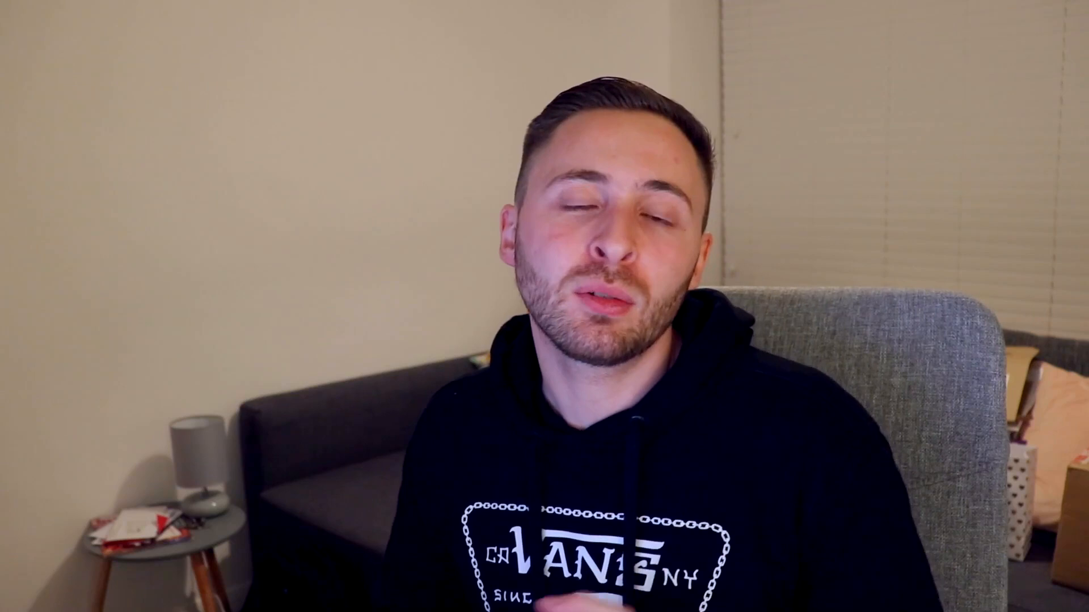